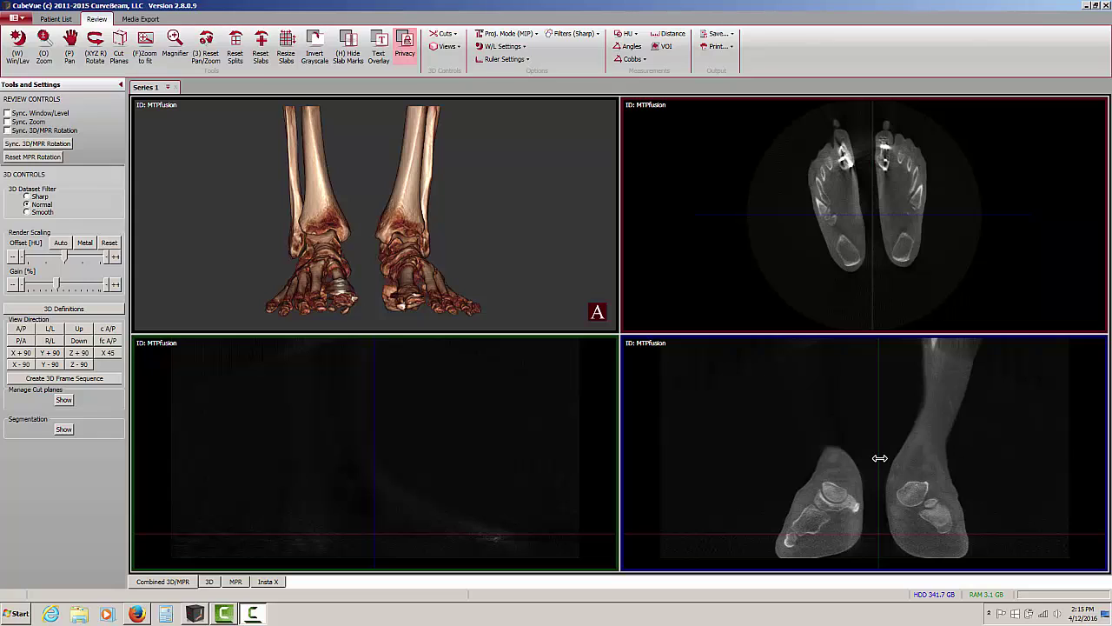
- Move the sagittal slab line in the coronal view across to the left foot
drag(874, 461, 821, 469)
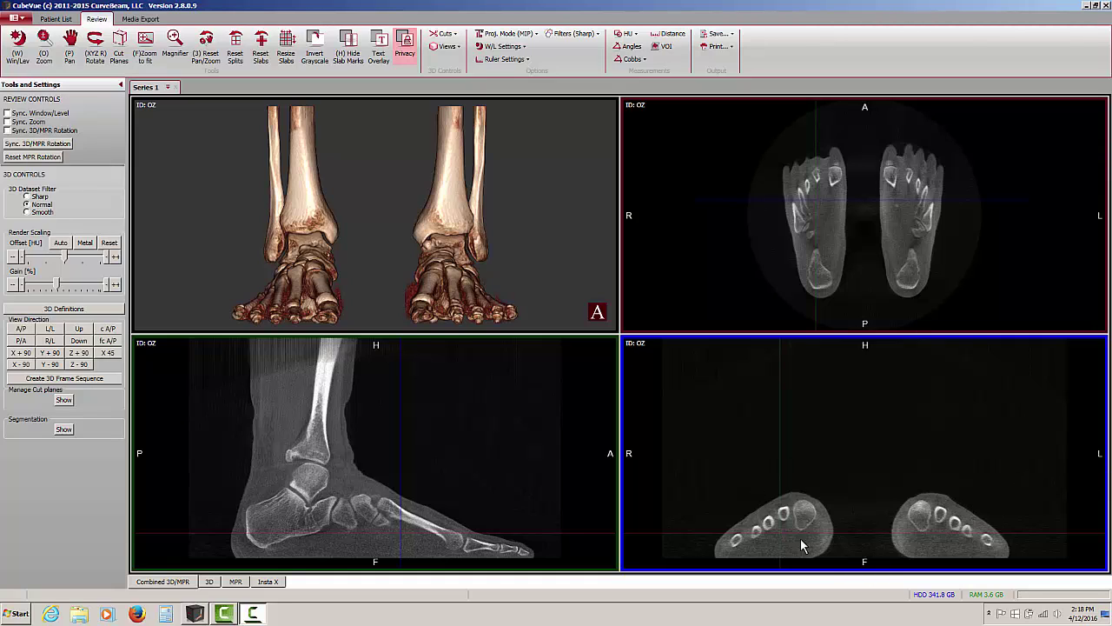
click(778, 458)
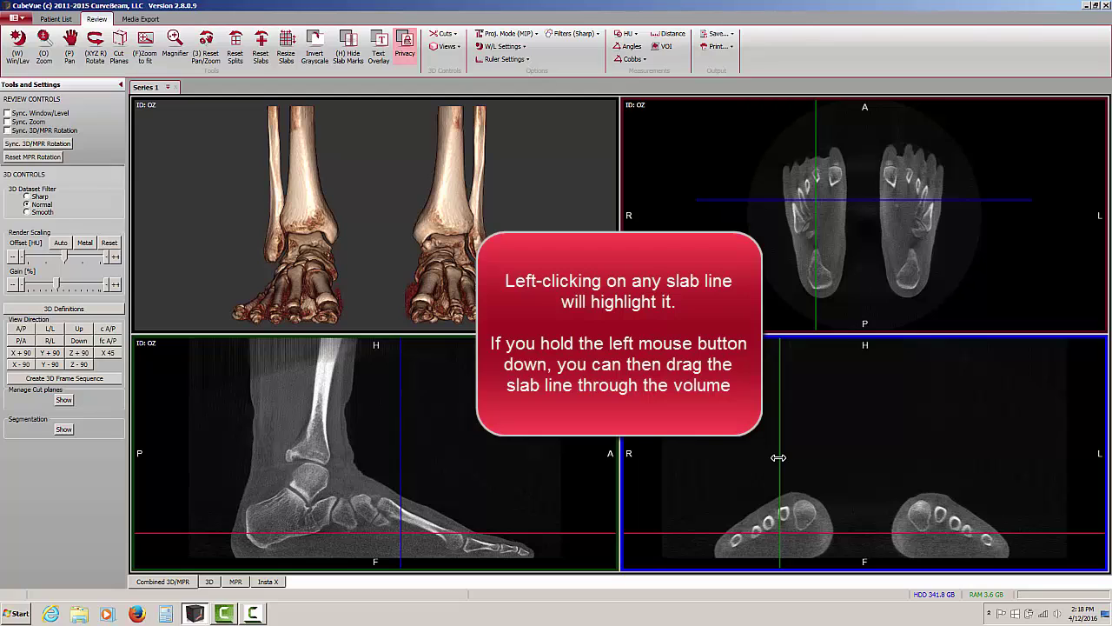
drag(778, 457, 947, 456)
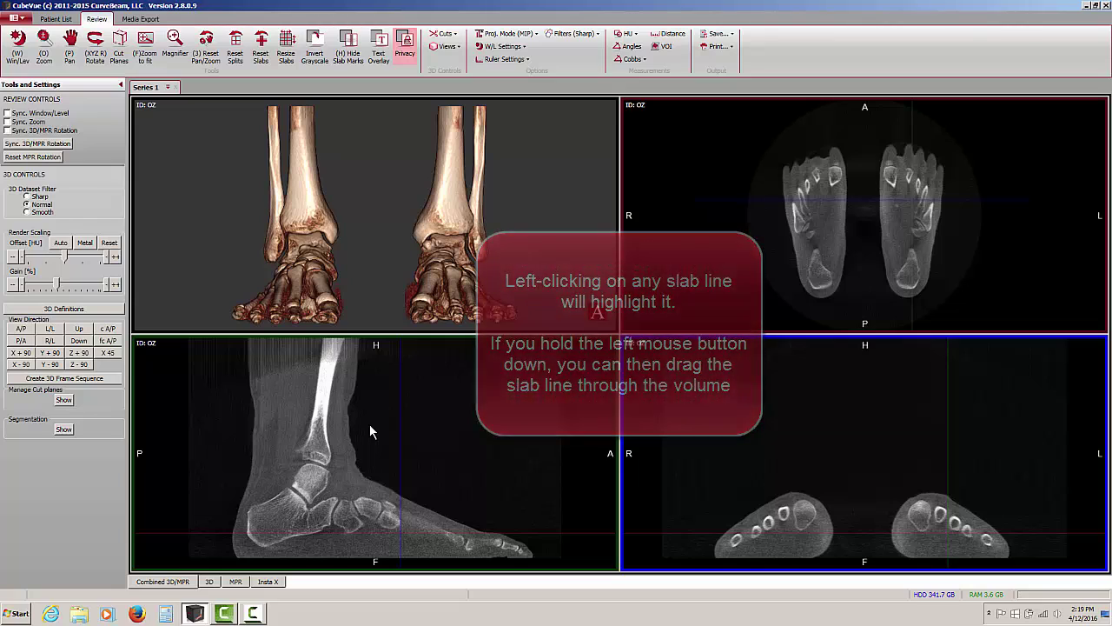
- Move the axial and coronal slab lines together in the sagittal view so they intersect on the talus
click(400, 532)
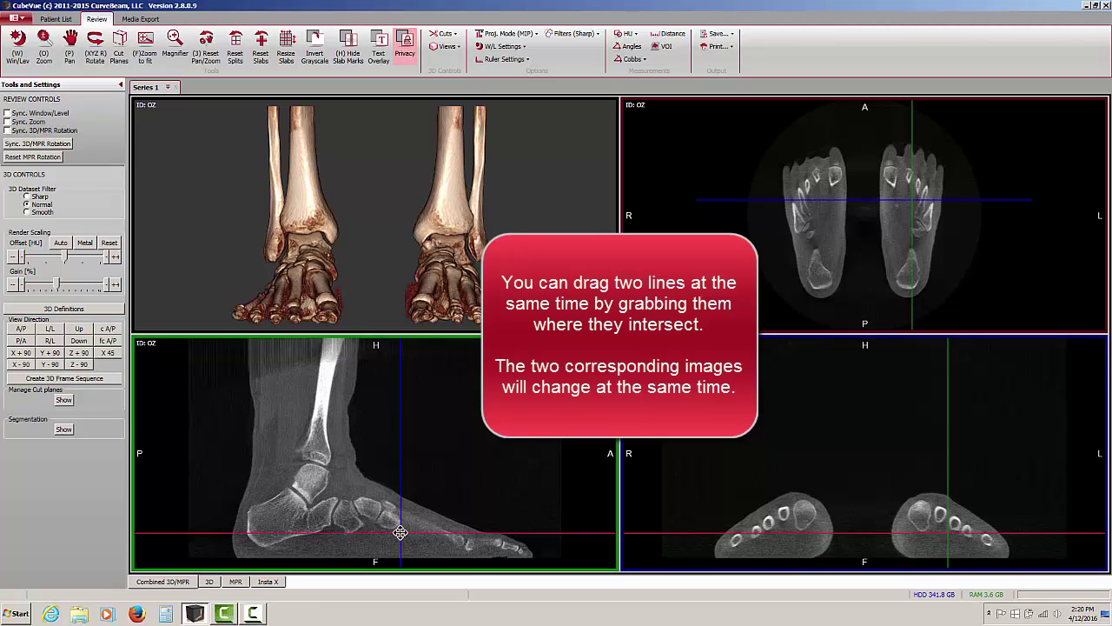
drag(400, 532, 401, 532)
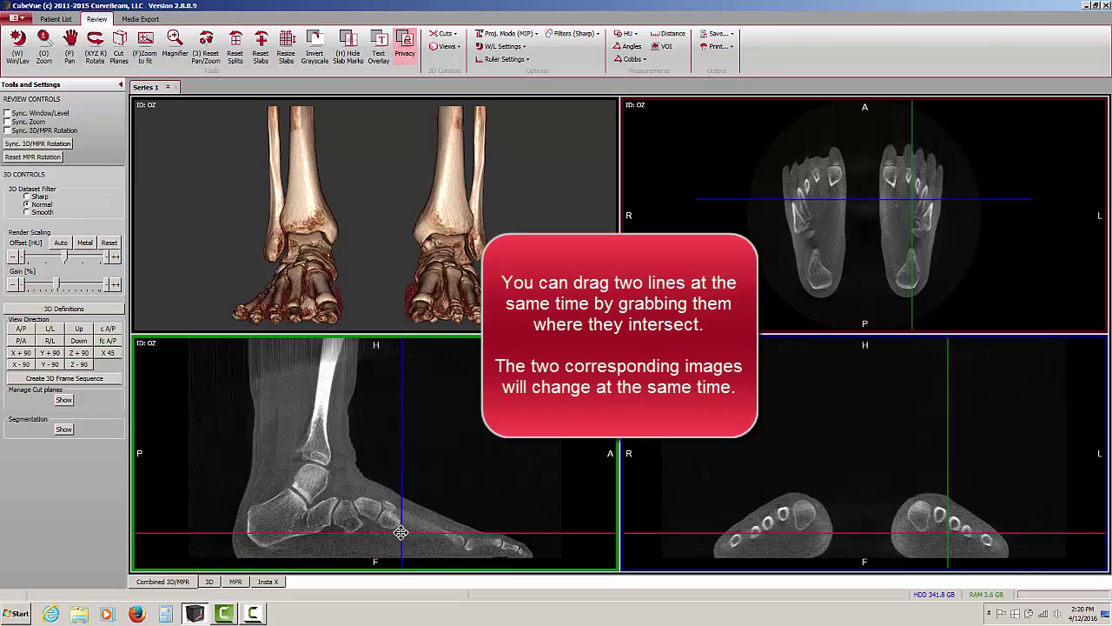
drag(401, 532, 312, 480)
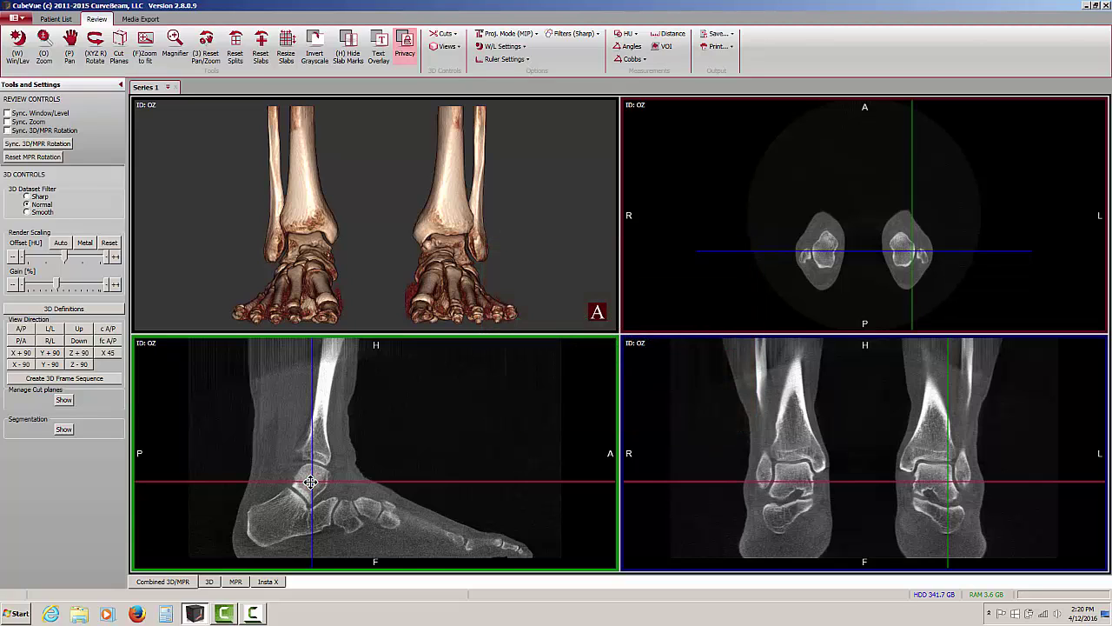
- Reposition the axial and sagittal slab lines in the coronal view so they intersect at the centre of the left talus
click(936, 484)
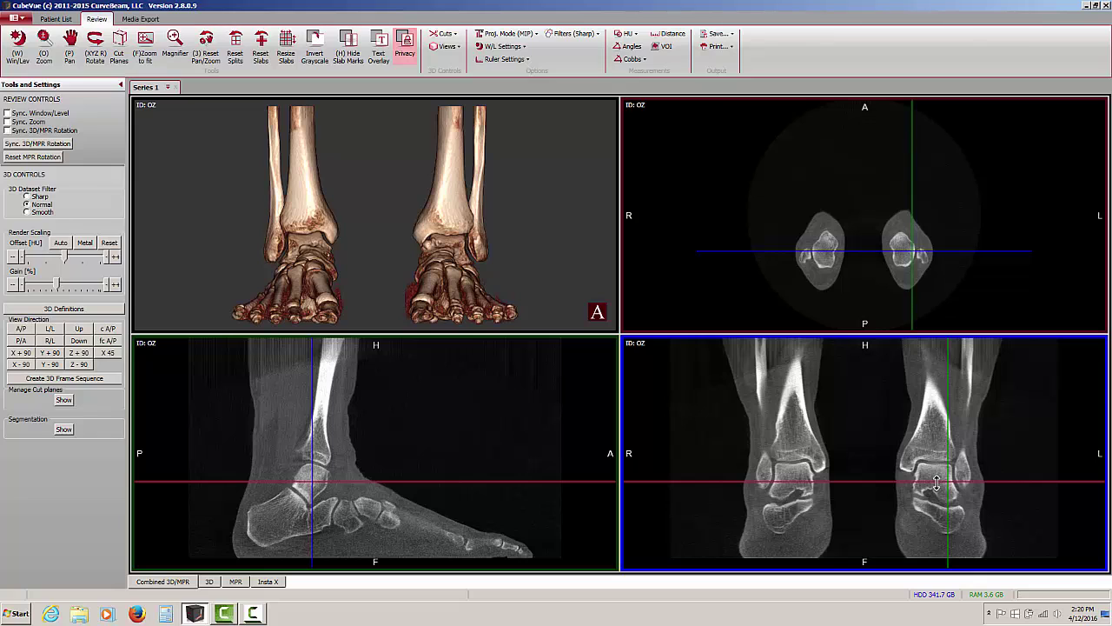
drag(936, 483, 936, 479)
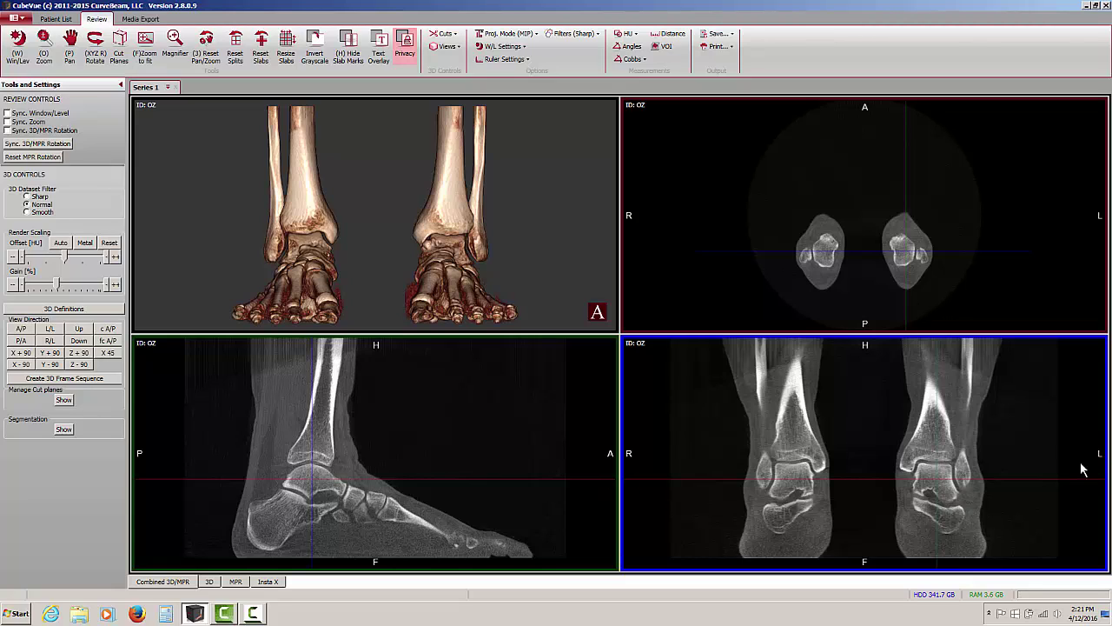
drag(940, 476, 939, 477)
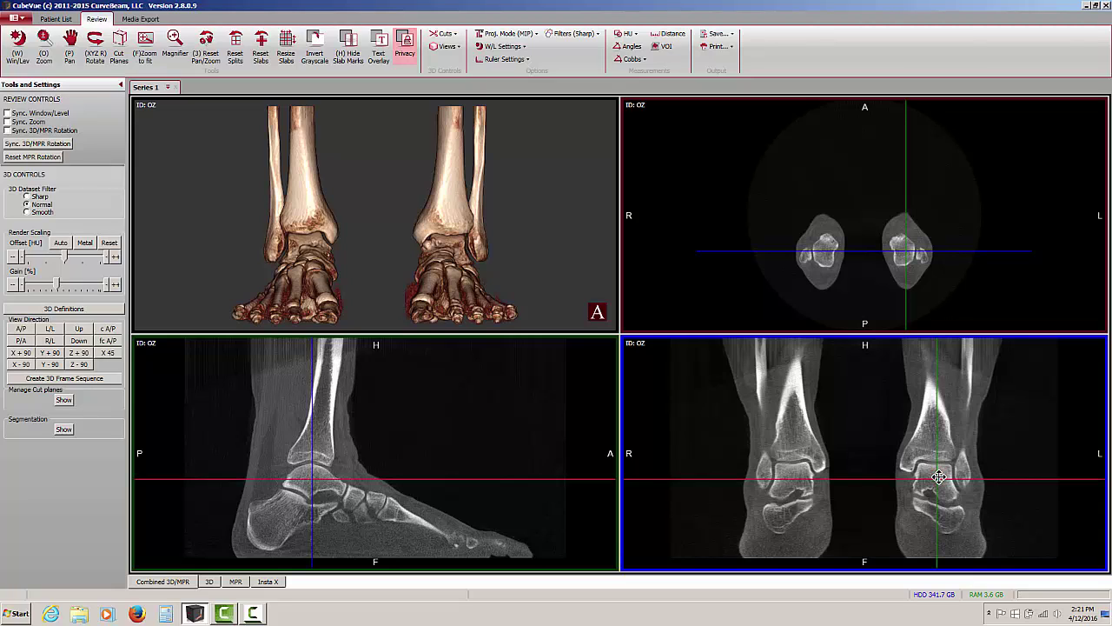
drag(940, 476, 934, 478)
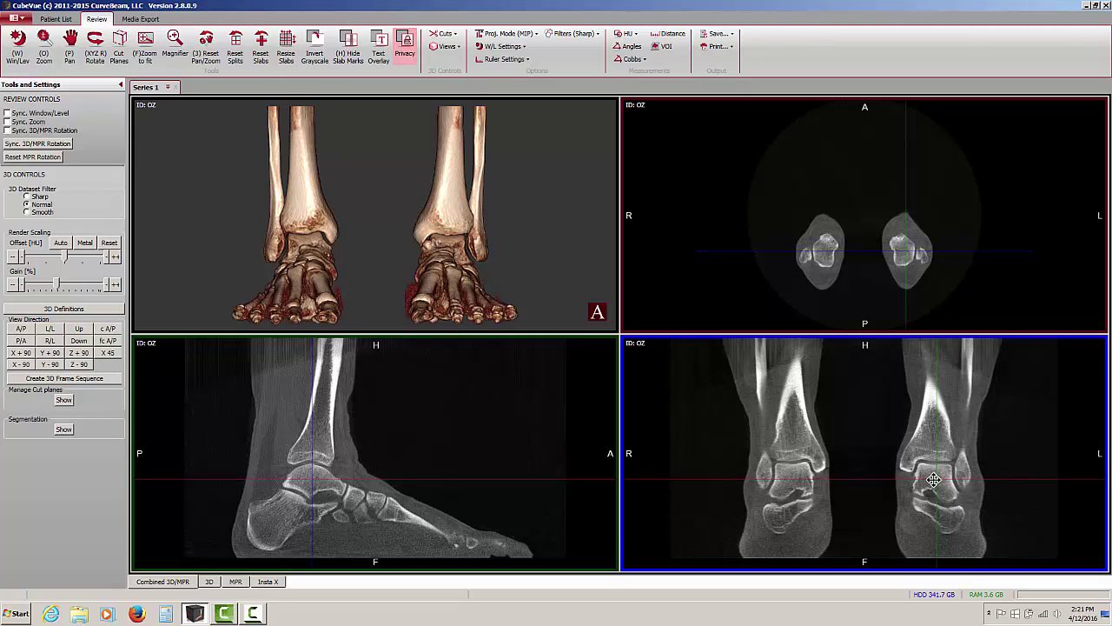
- Enlarge the sagittal view to full screen, browse its slices, and return to the combined 3D and MPR layout
double_click(396, 401)
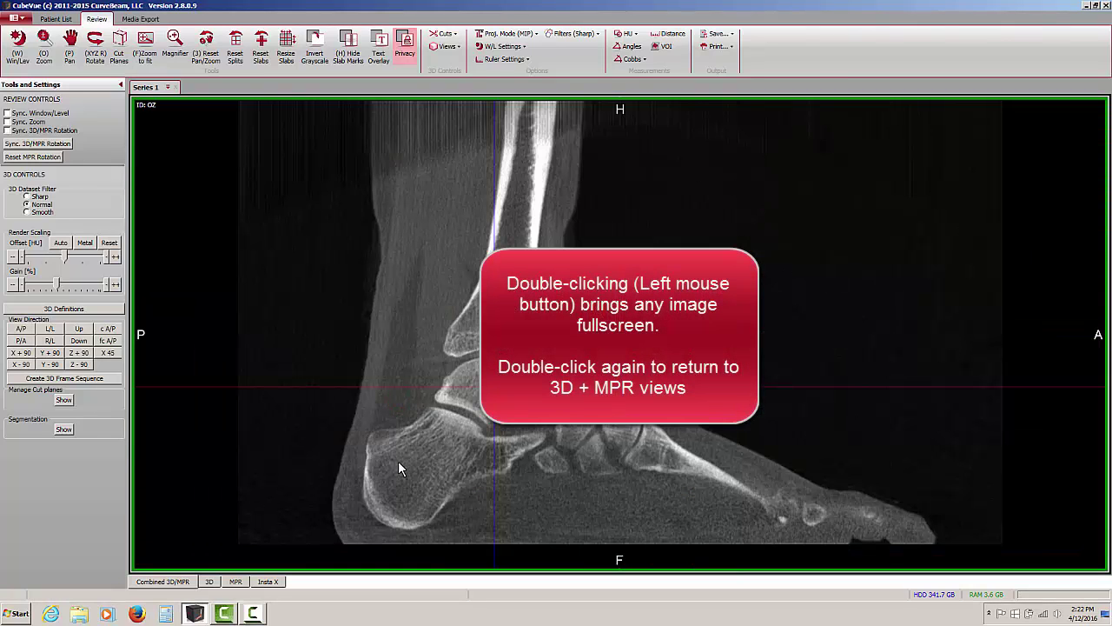
double_click(721, 463)
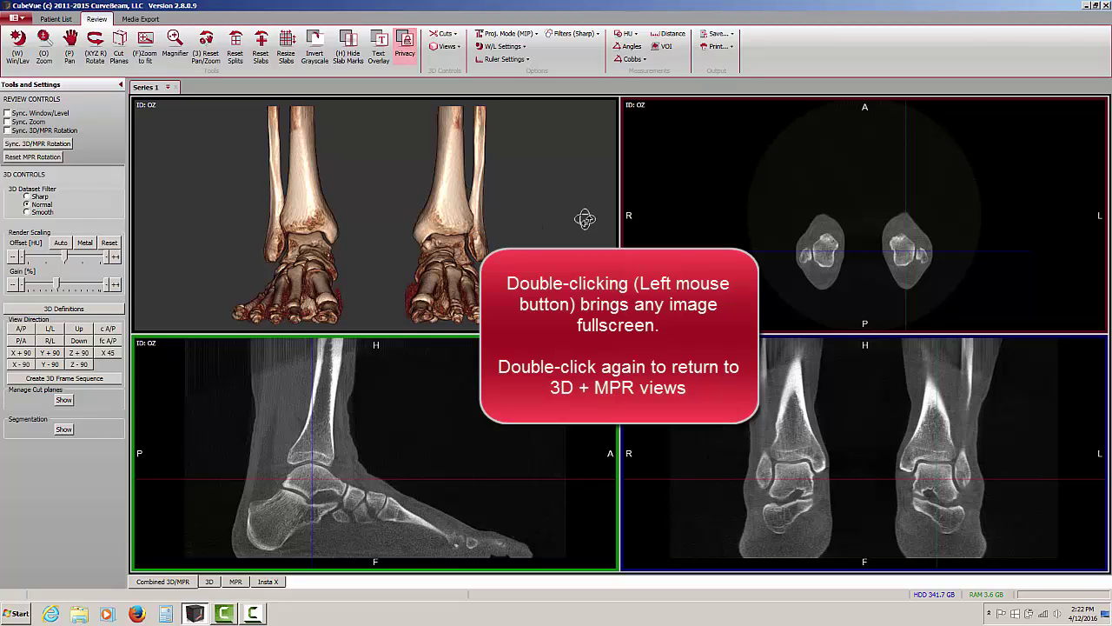
double_click(441, 402)
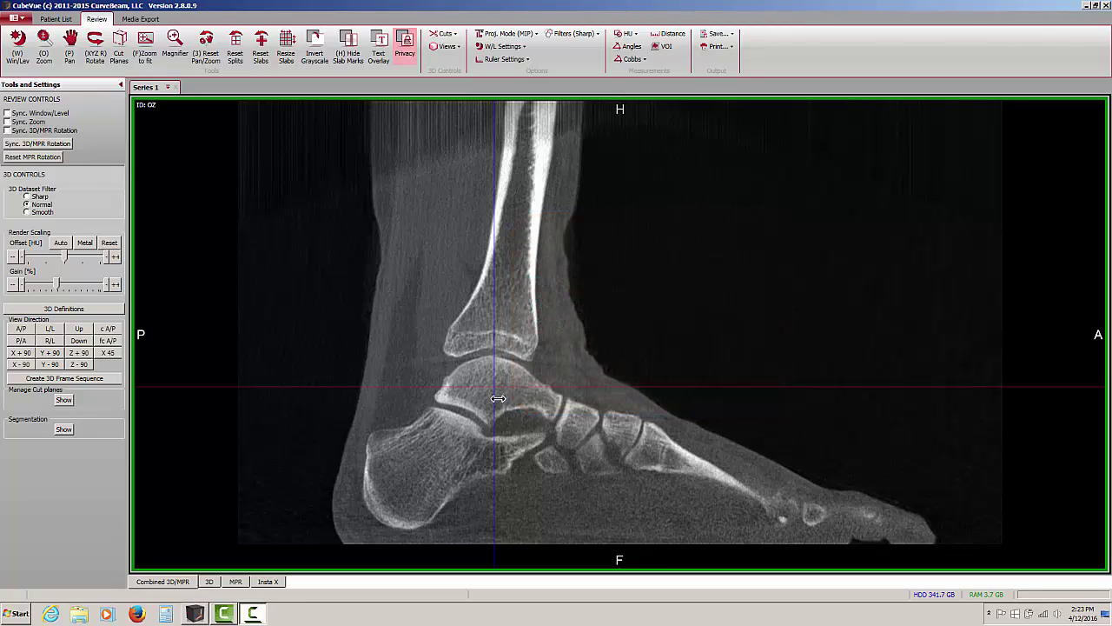
mouse_move(492, 387)
mouse_down()
mouse_move(504, 367)
mouse_move(493, 387)
mouse_up()
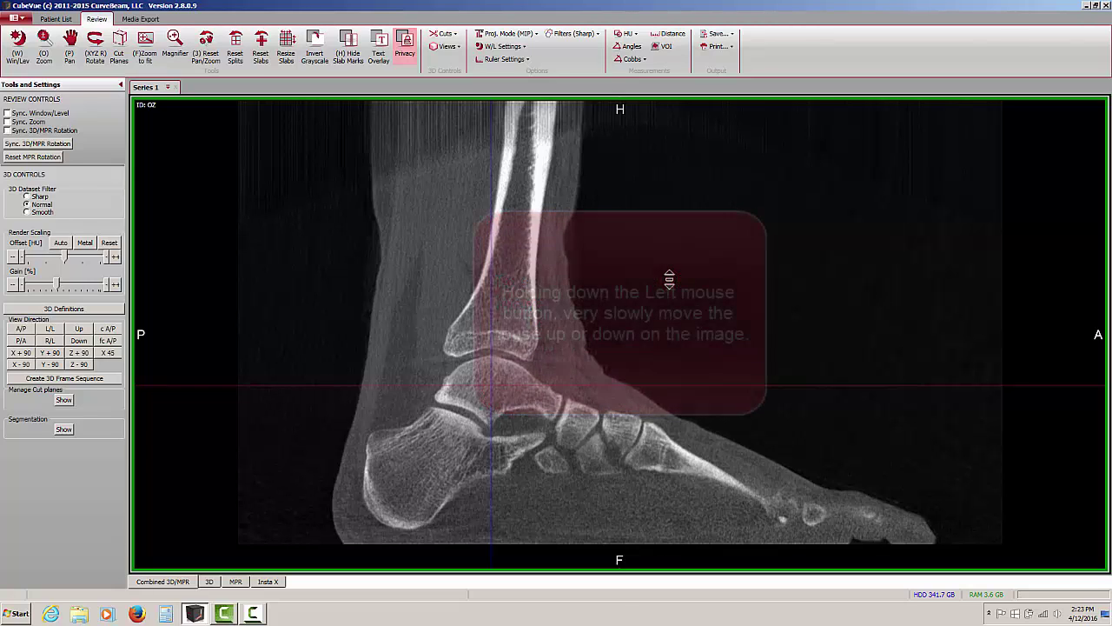
drag(608, 330, 608, 283)
drag(666, 245, 669, 305)
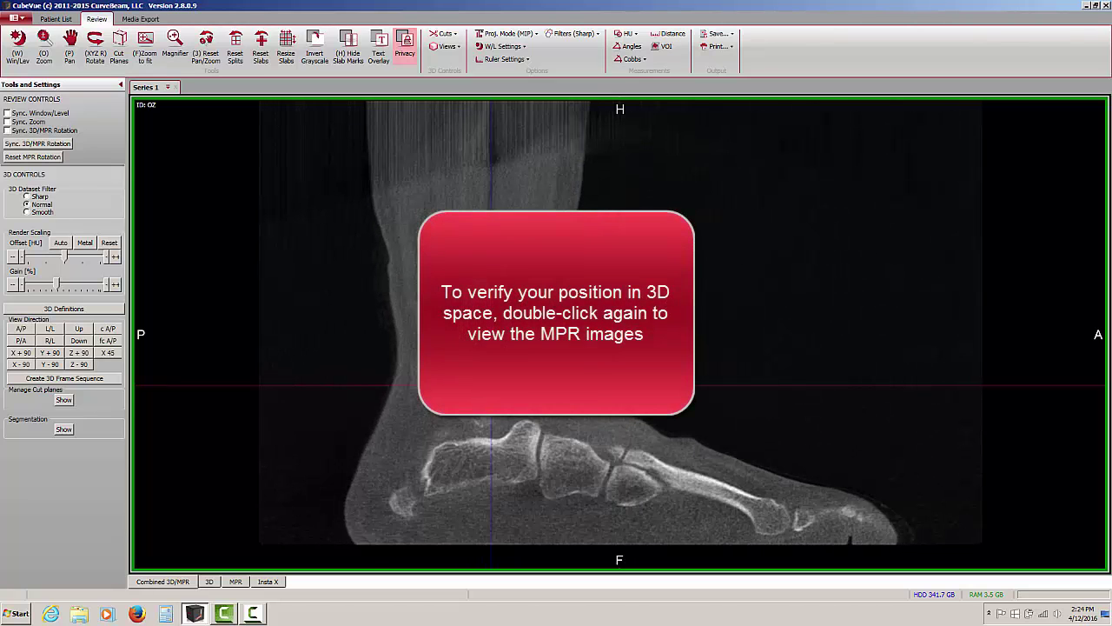
double_click(669, 305)
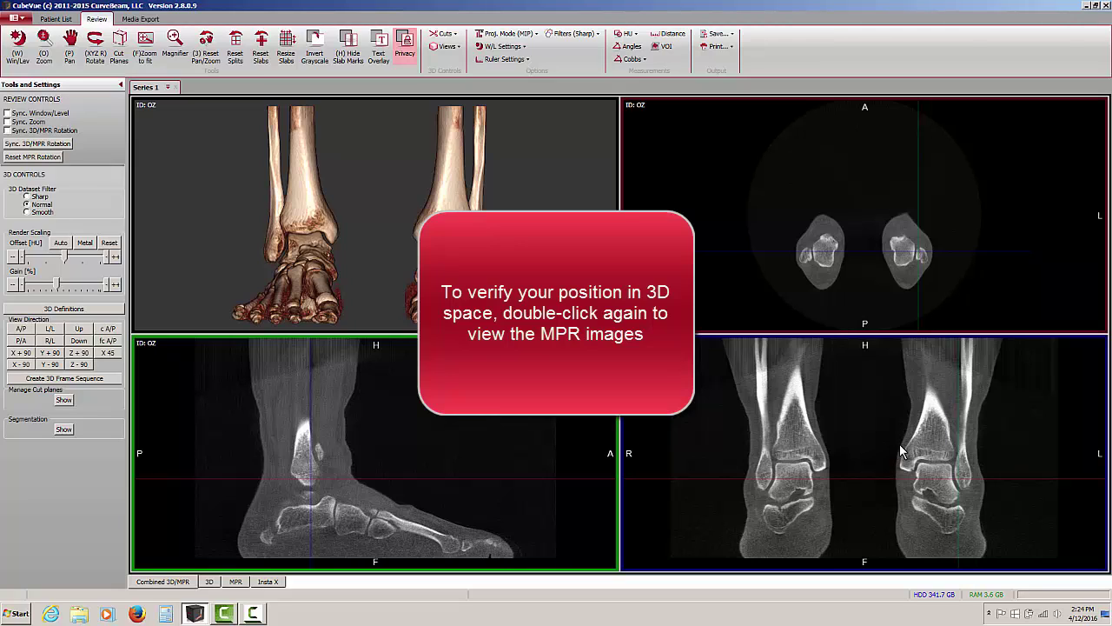
- Check the slab lines on the left ankle in the coronal view, then browse the sagittal slices at full screen
click(936, 480)
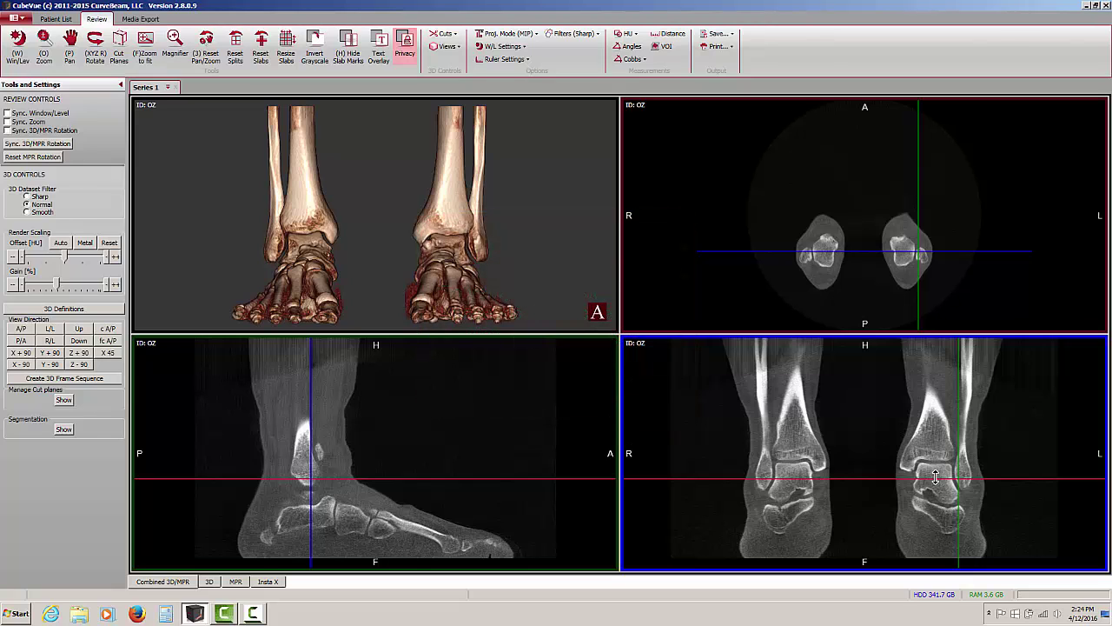
double_click(431, 393)
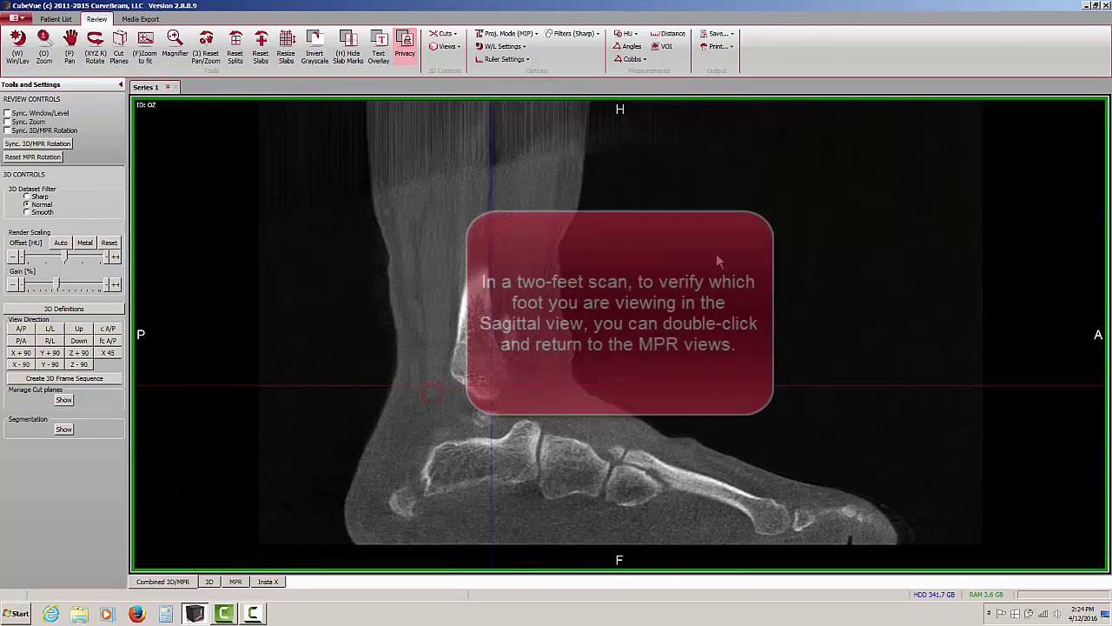
scroll(718, 261, down, 10)
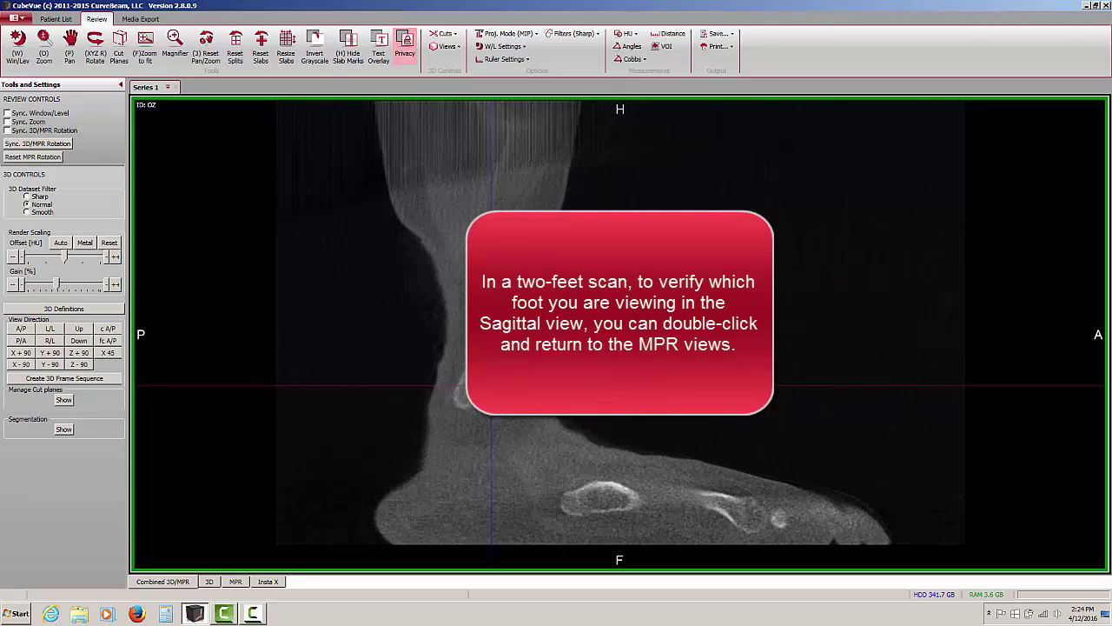
scroll(718, 261, down, 10)
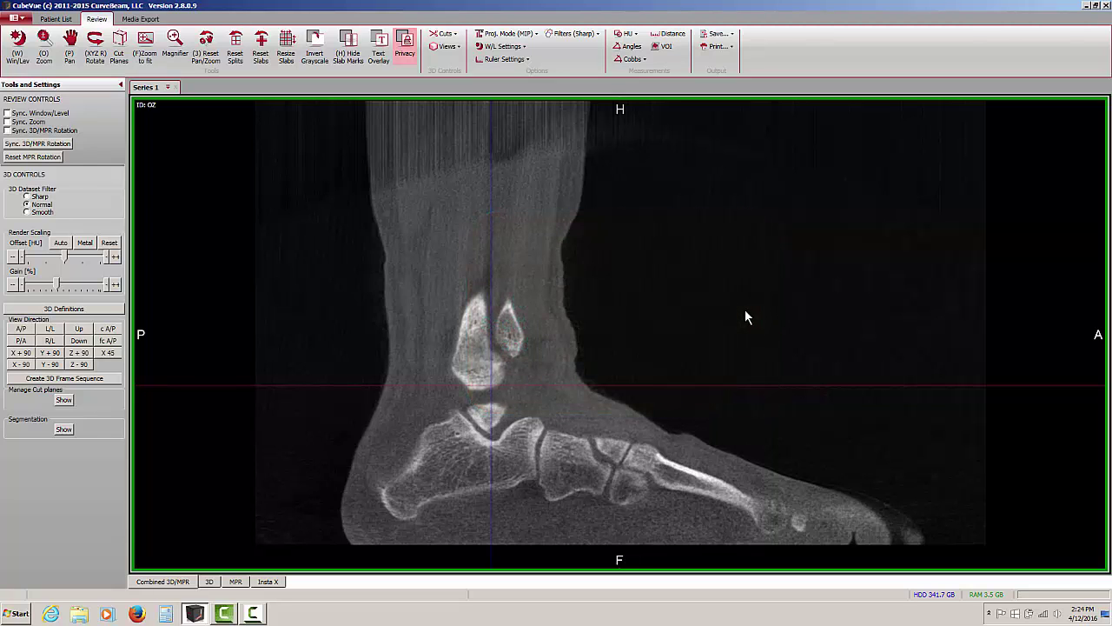
drag(744, 311, 750, 270)
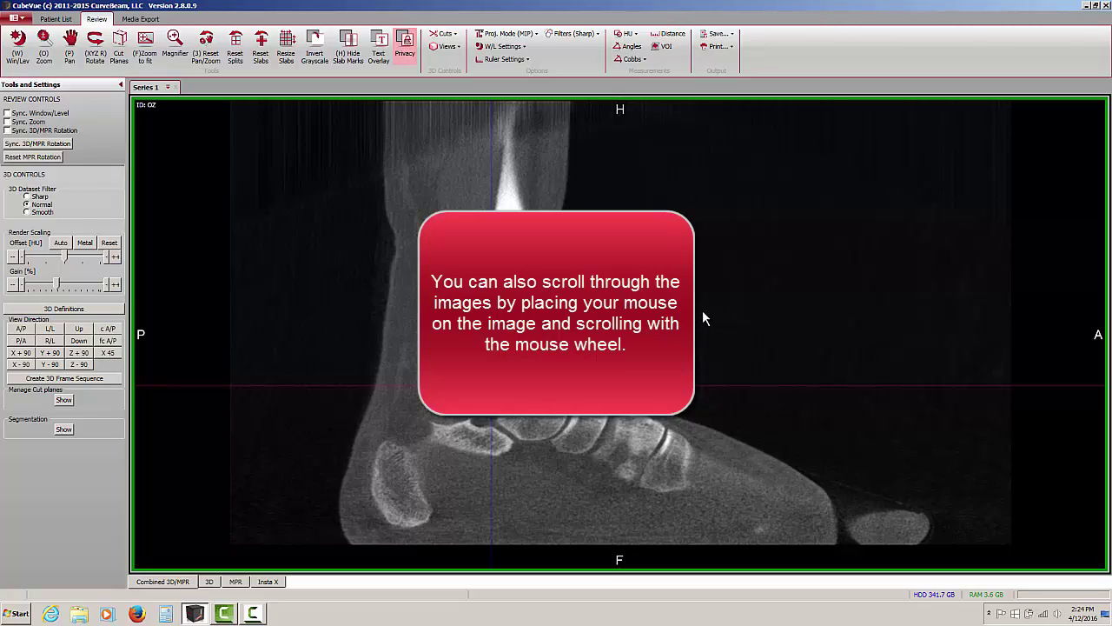
- Examine the full-screen sagittal image slice by slice through the ankle and return to the combined 3D and MPR layout
scroll(706, 317, down, 5)
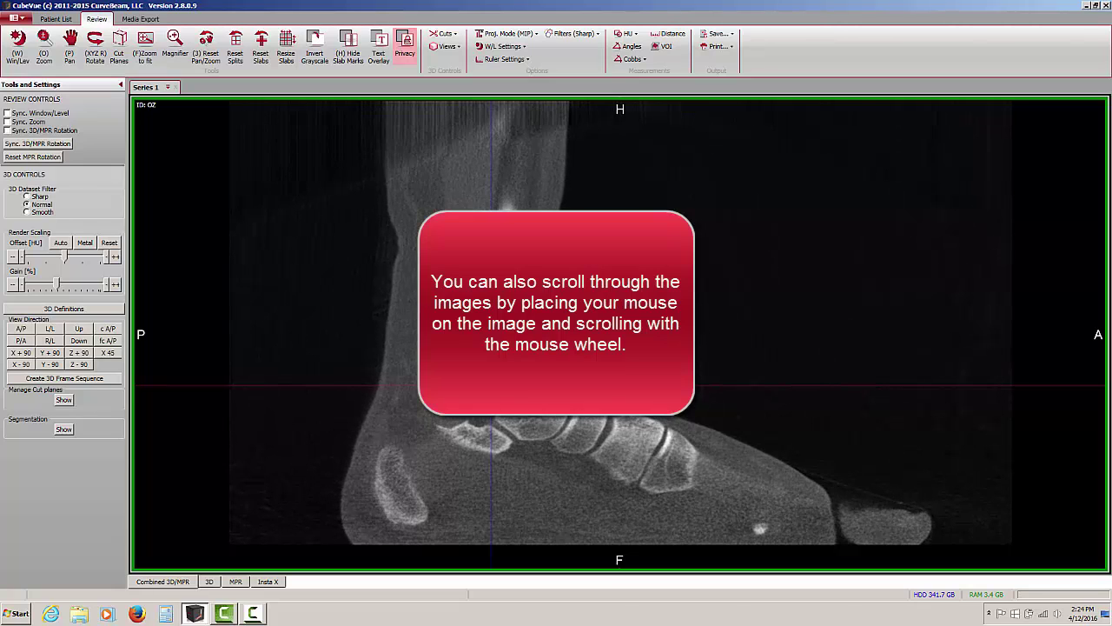
scroll(707, 317, down, 2)
scroll(659, 323, down, 10)
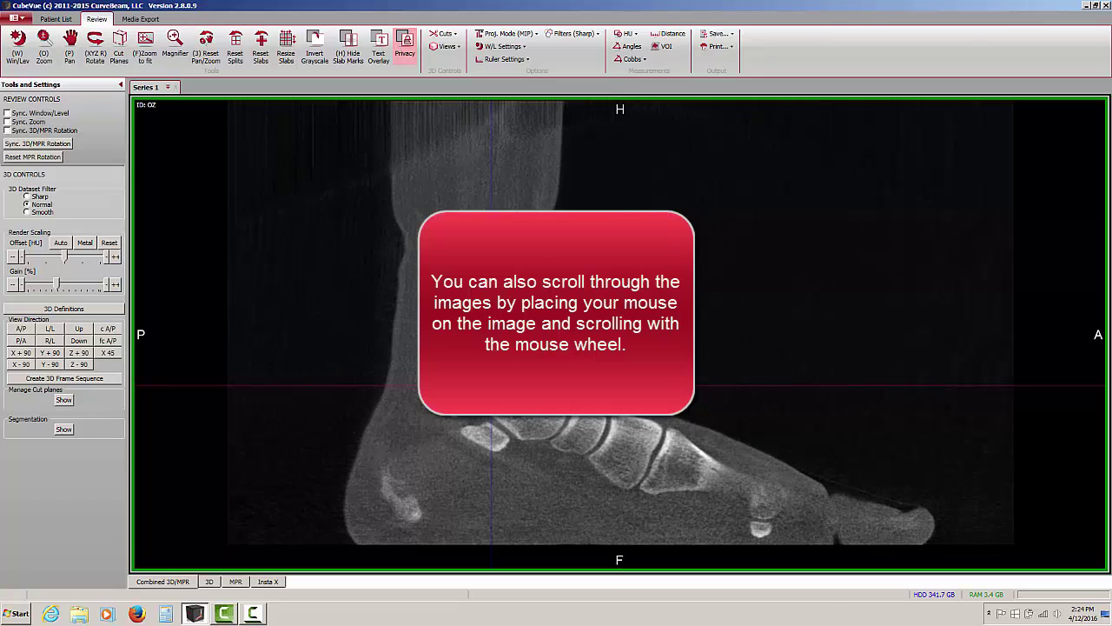
scroll(659, 318, down, 10)
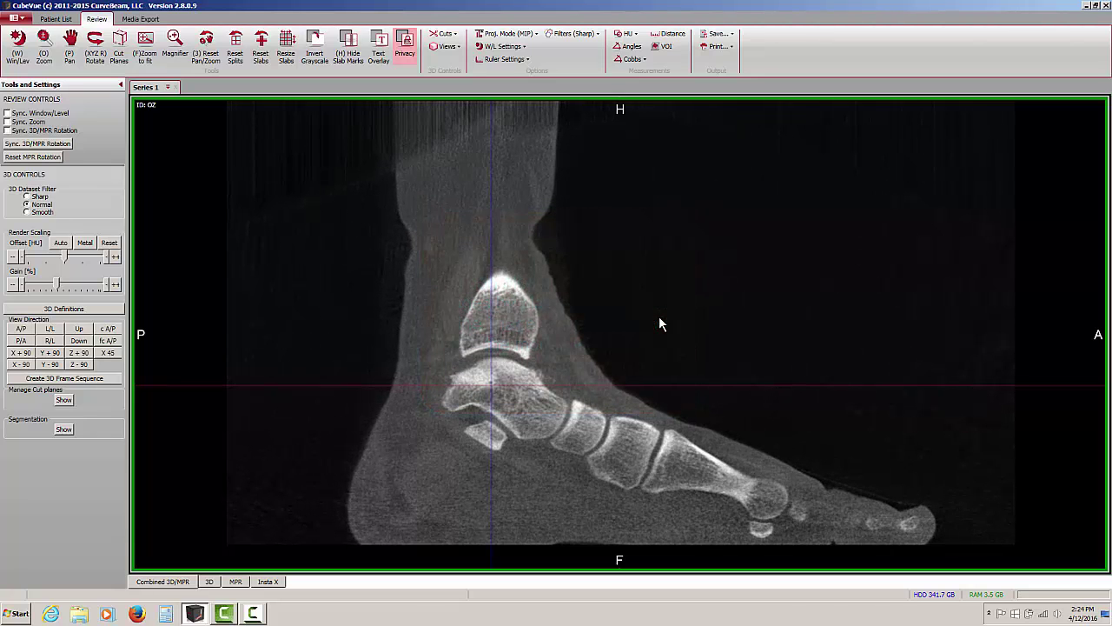
scroll(661, 320, down, 10)
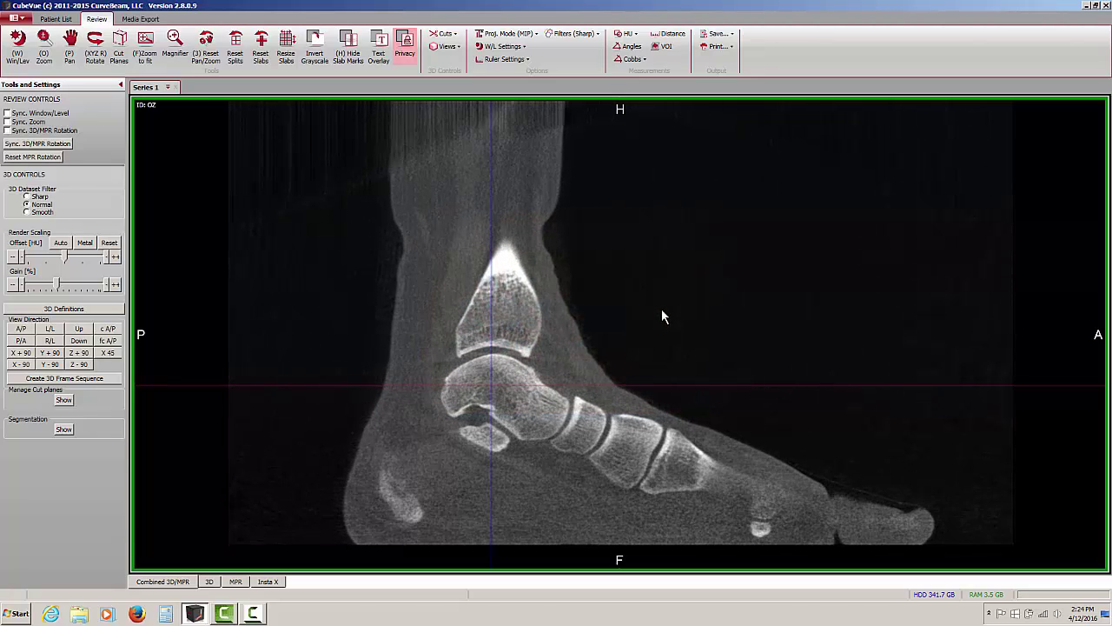
scroll(668, 299, down, 10)
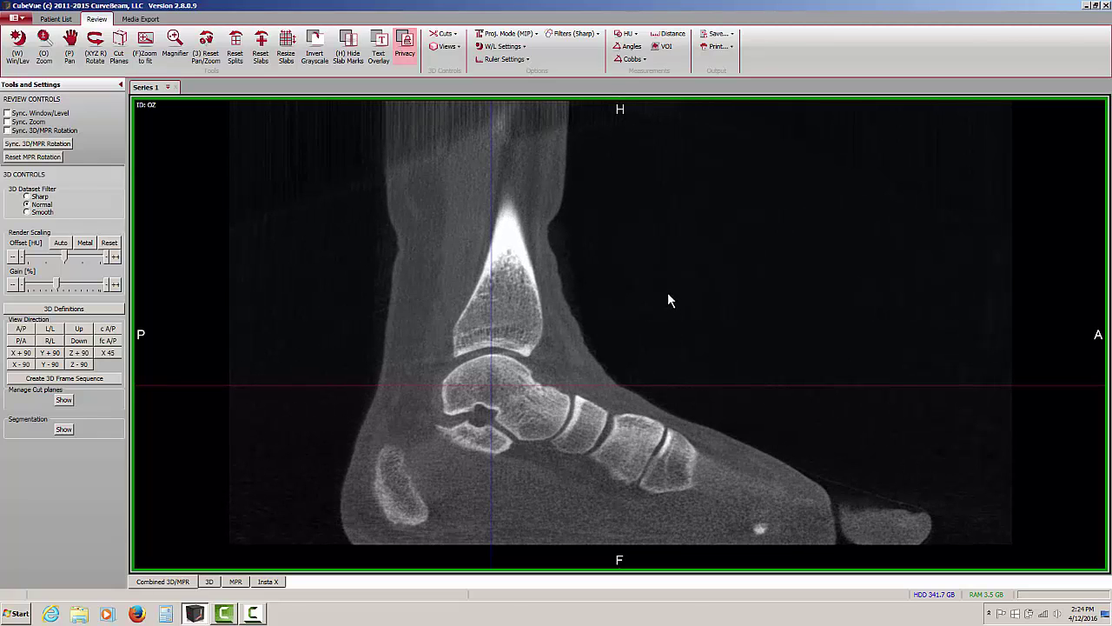
scroll(669, 295, down, 3)
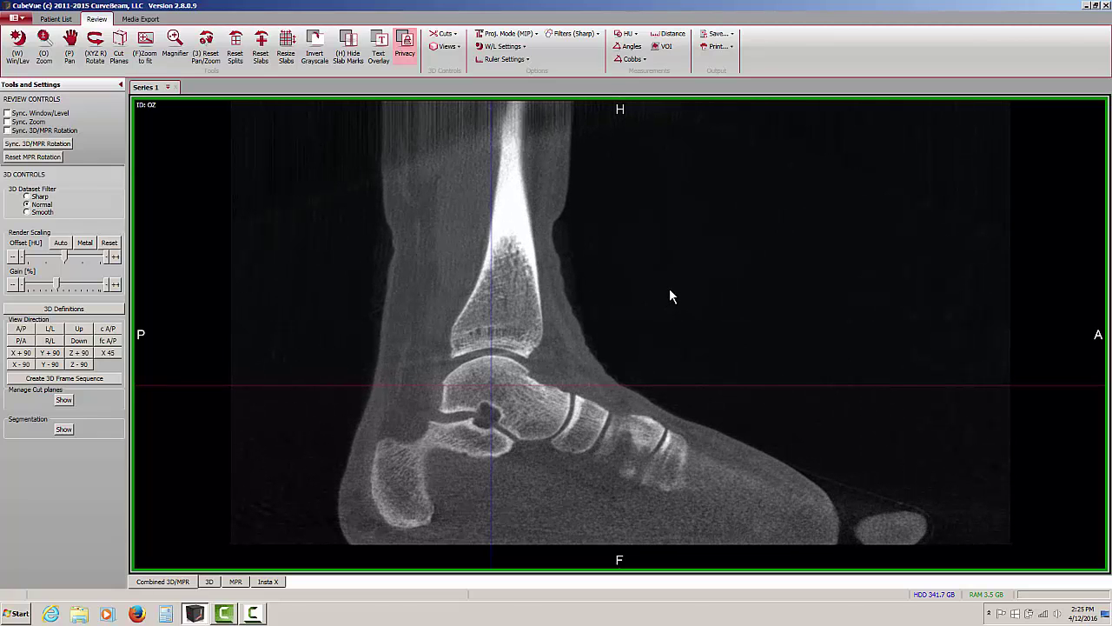
click(741, 265)
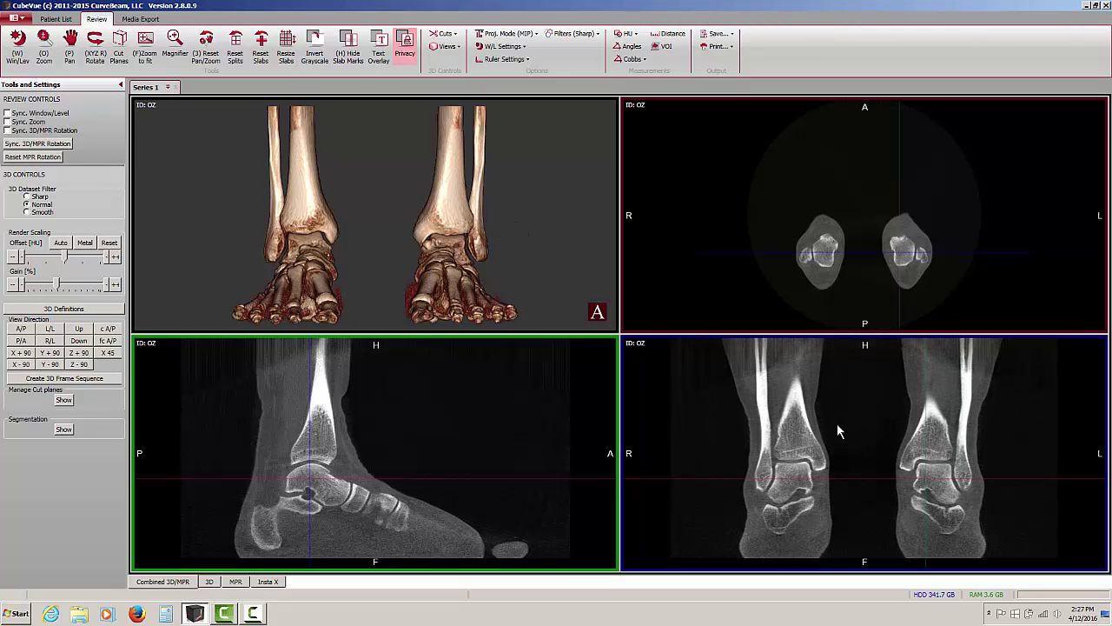
- Step through the coronal slices and the sagittal slices of the ankle within the combined layout
scroll(828, 418, down, 5)
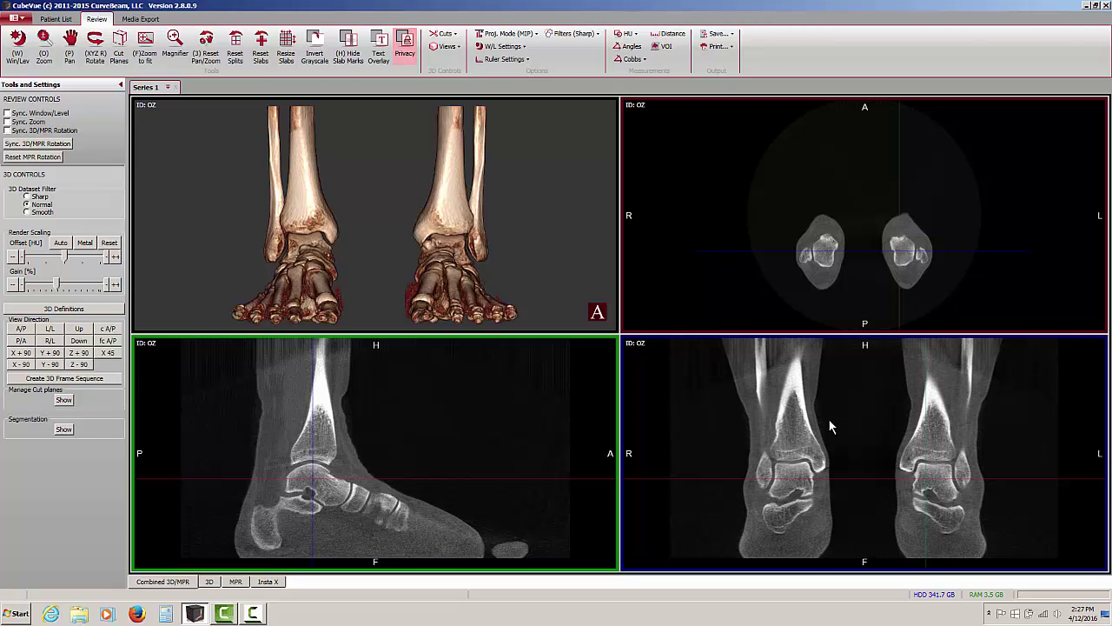
scroll(828, 421, down, 3)
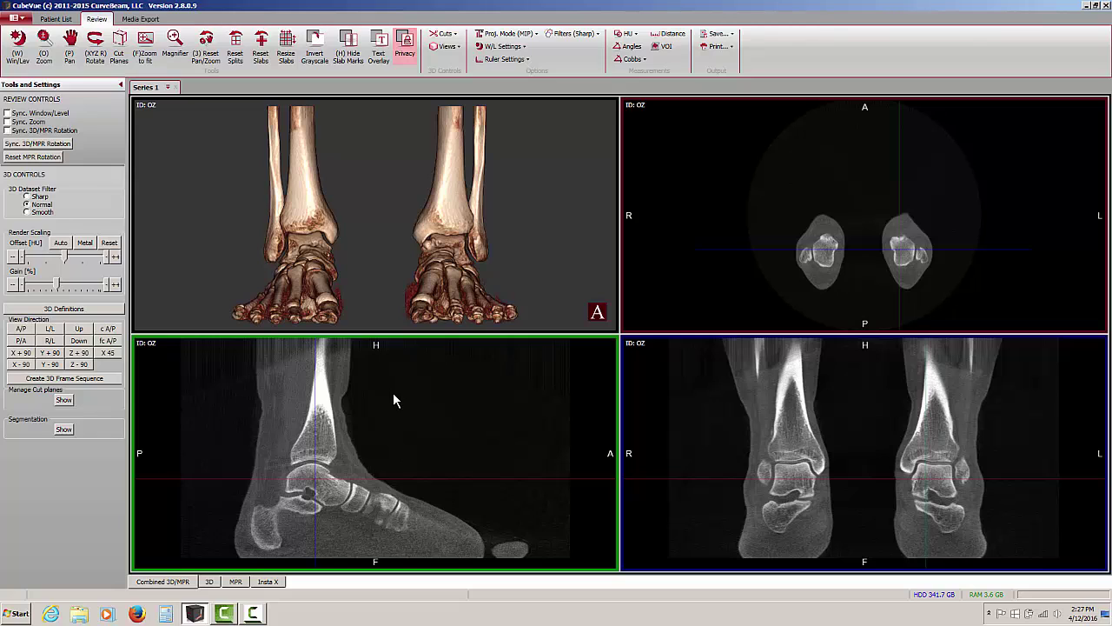
scroll(393, 398, down, 4)
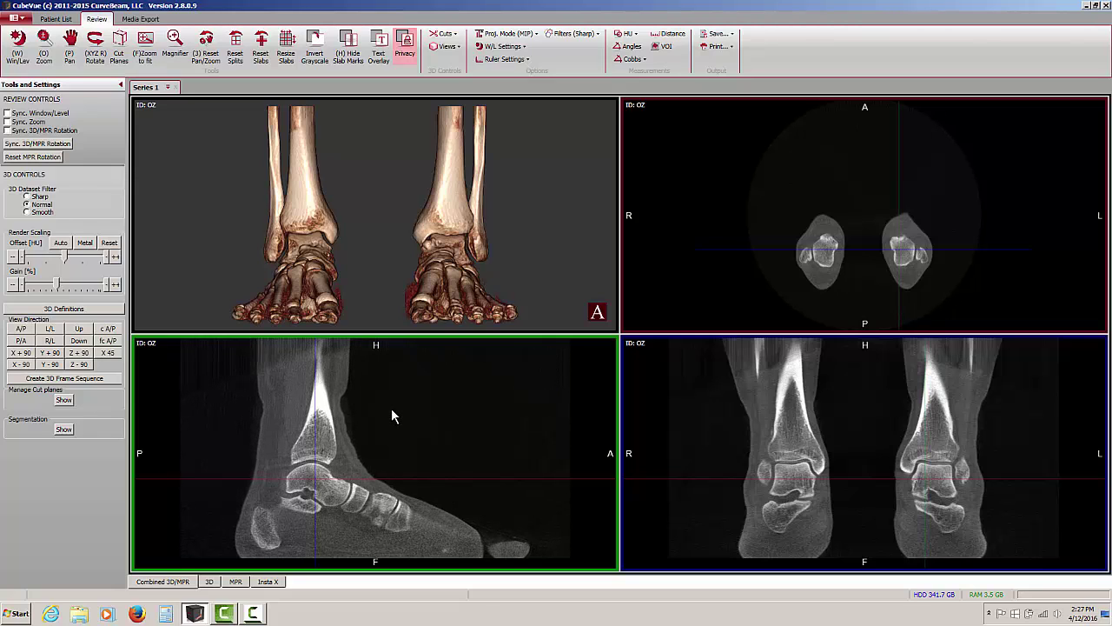
scroll(394, 414, down, 5)
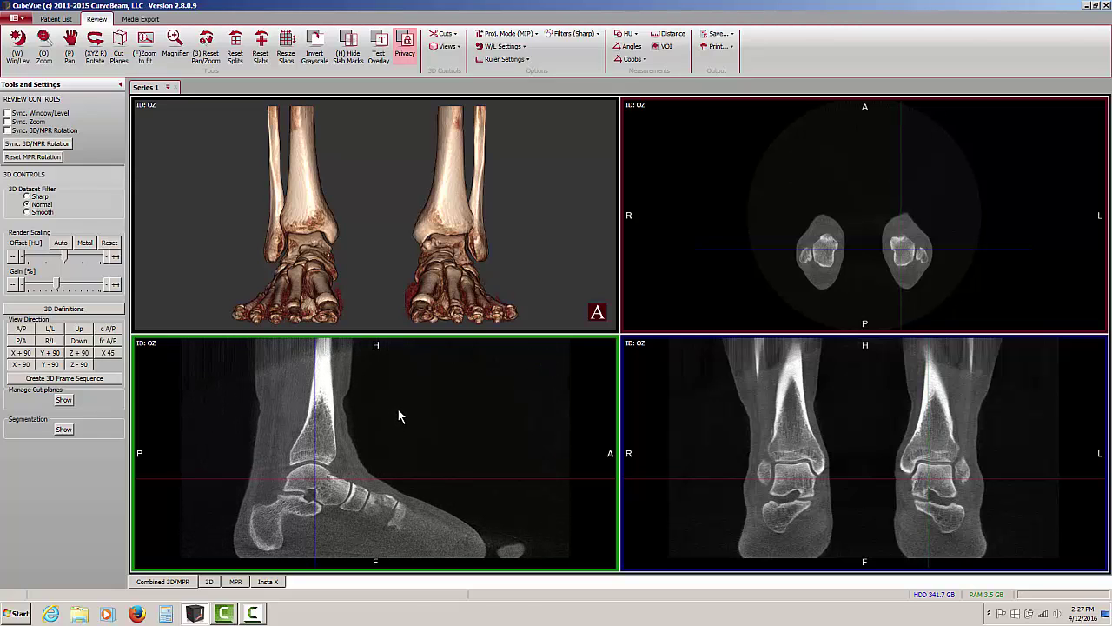
scroll(399, 417, down, 5)
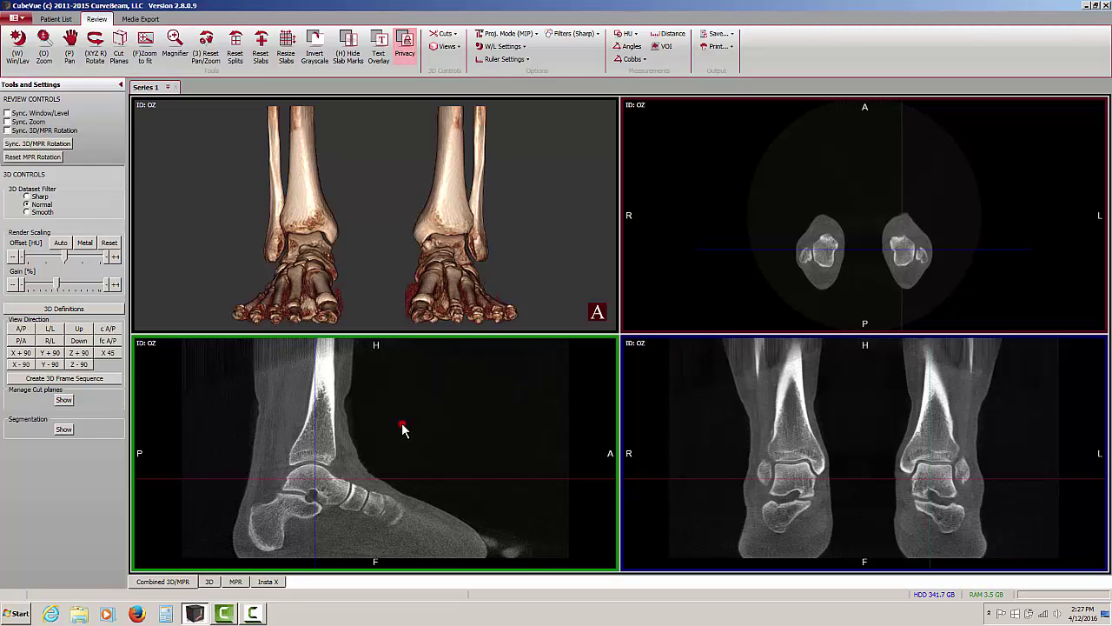
- Enlarge the sagittal view to full screen and advance through its slices ten at a time
double_click(402, 425)
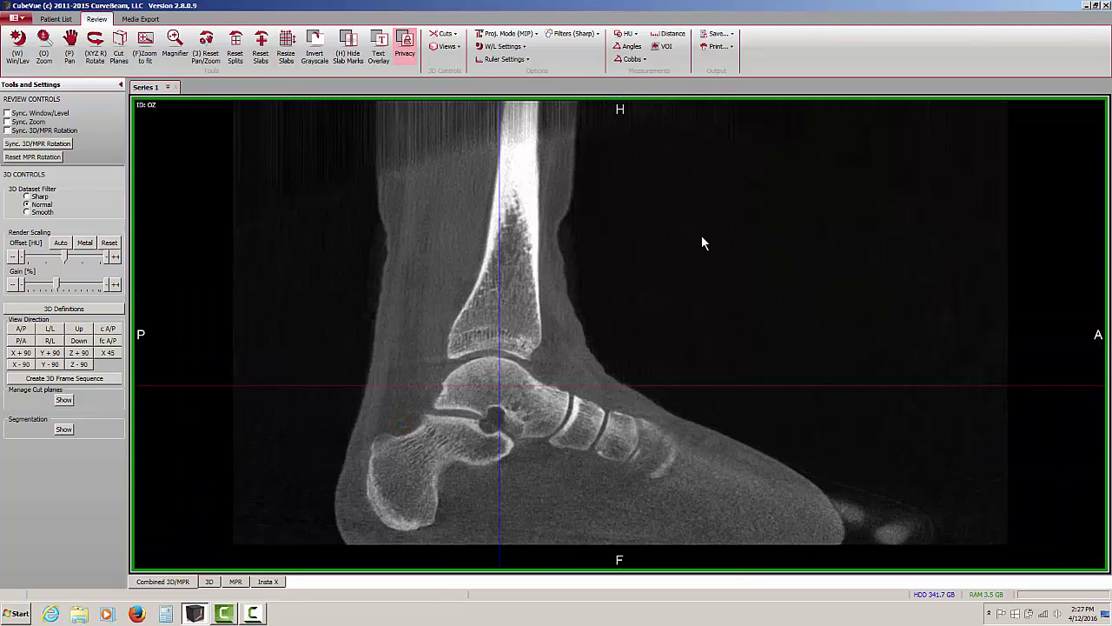
scroll(701, 235, down, 3)
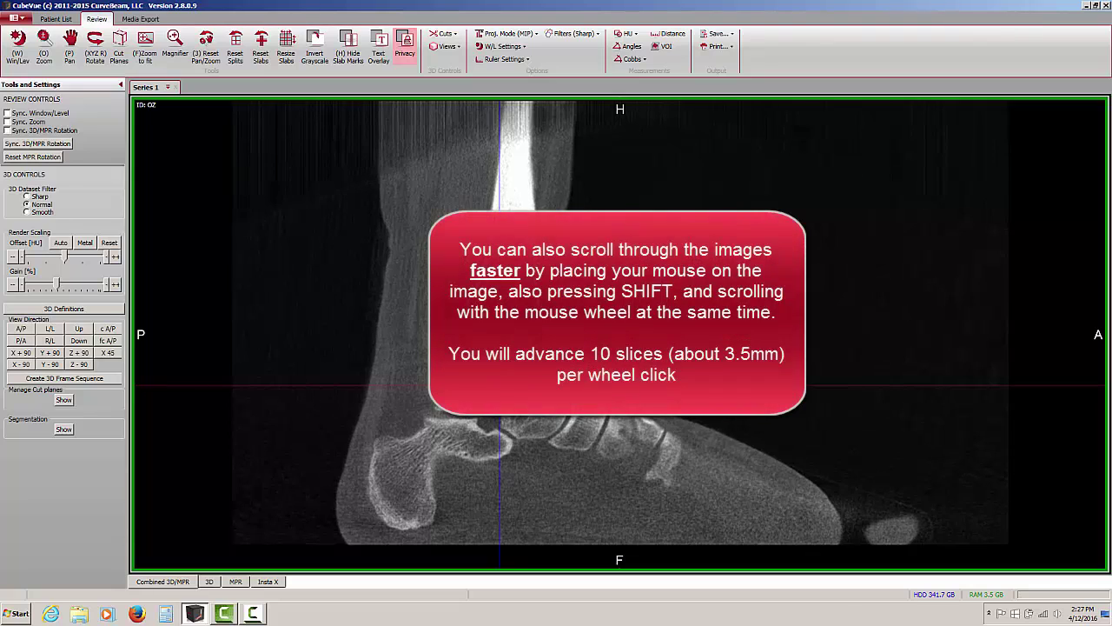
shift+scroll(702, 235, down, 4)
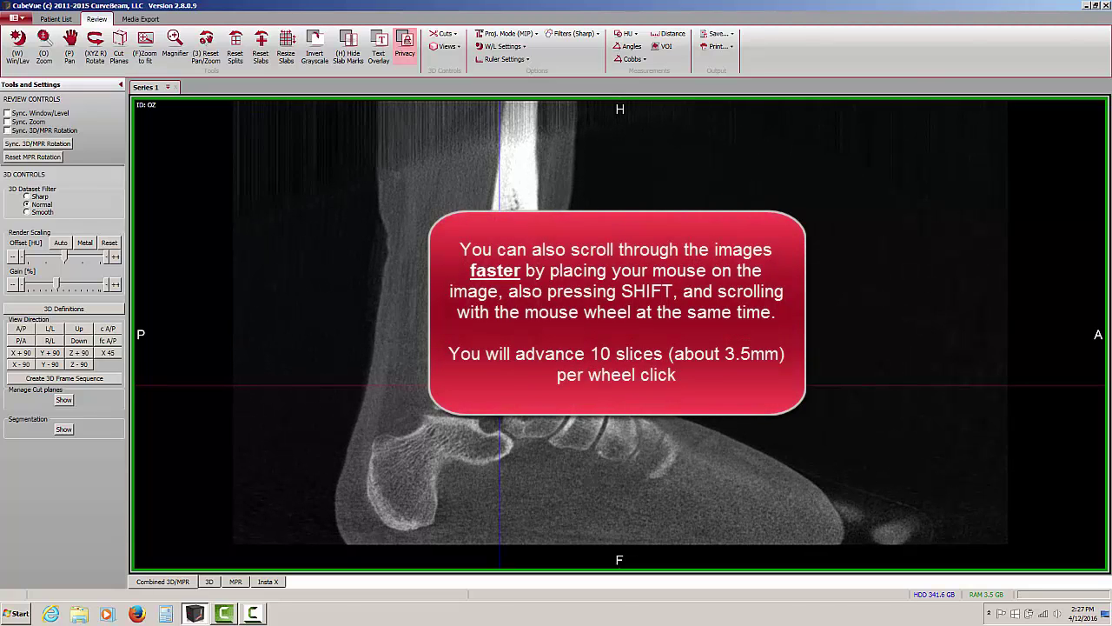
shift+scroll(702, 234, down, 3)
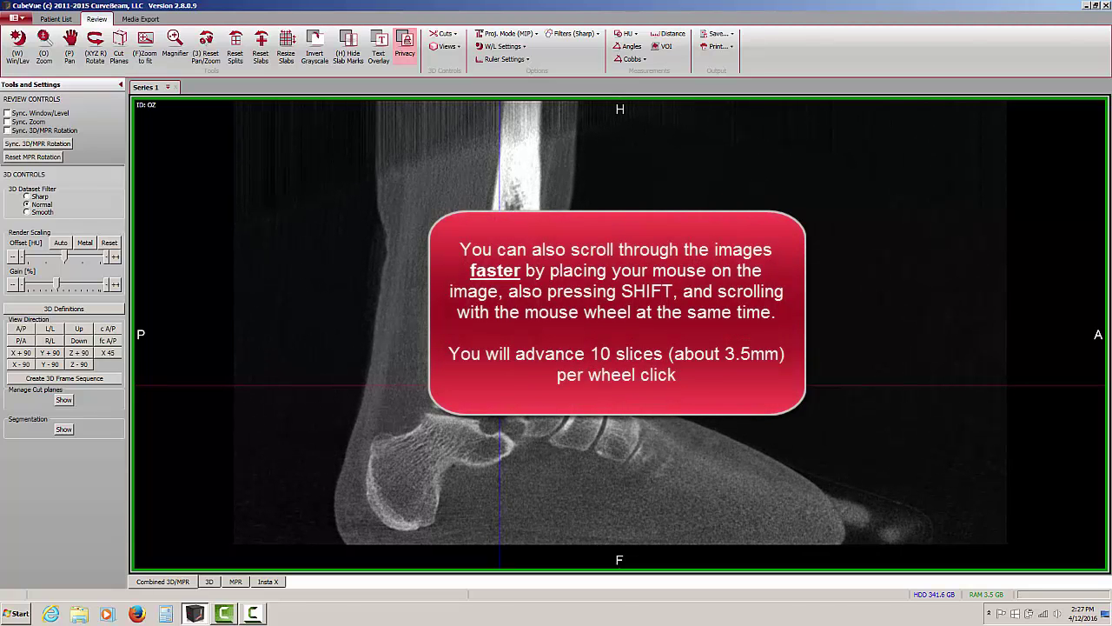